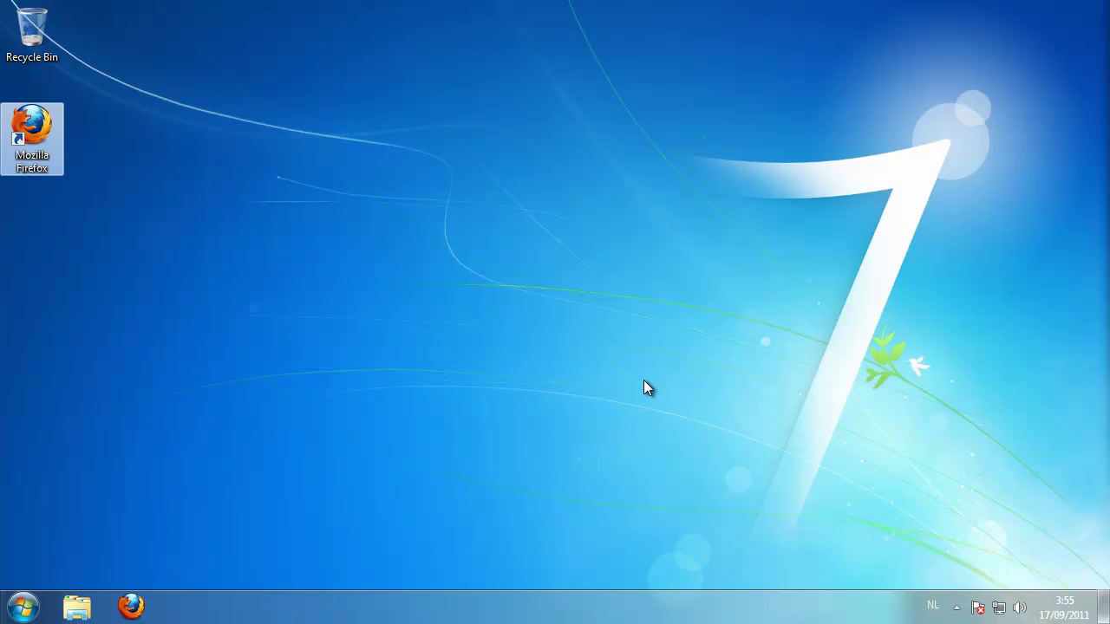
Launch Firefox from the desktop icon and focus its address bar
{"action": "left_click", "coordinate": [362, 434]}
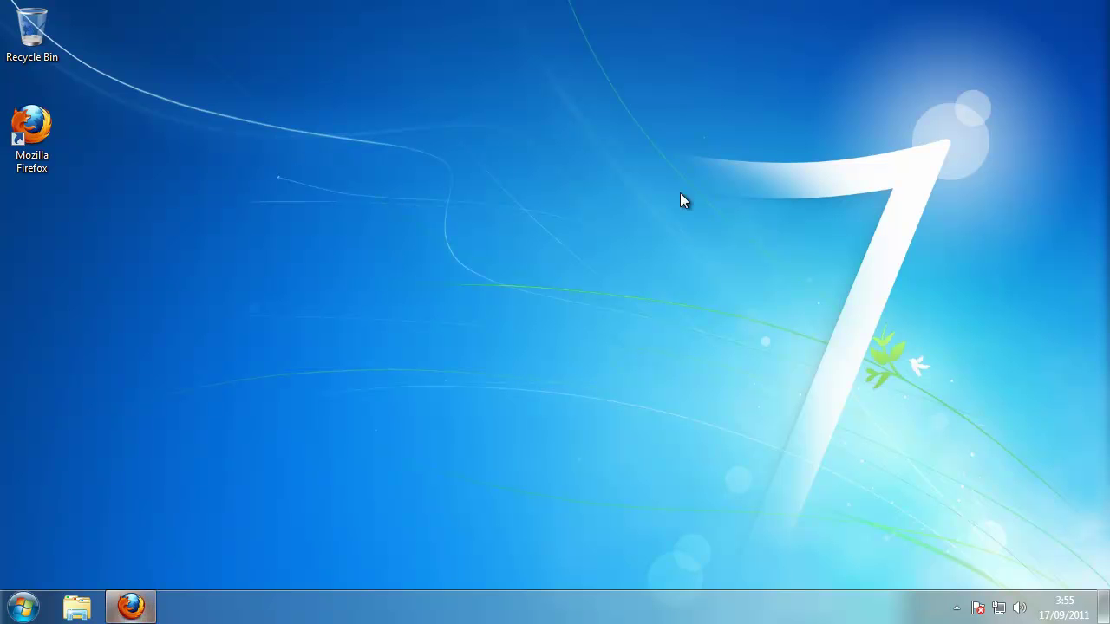
{"action": "key", "text": "ctrl+l"}
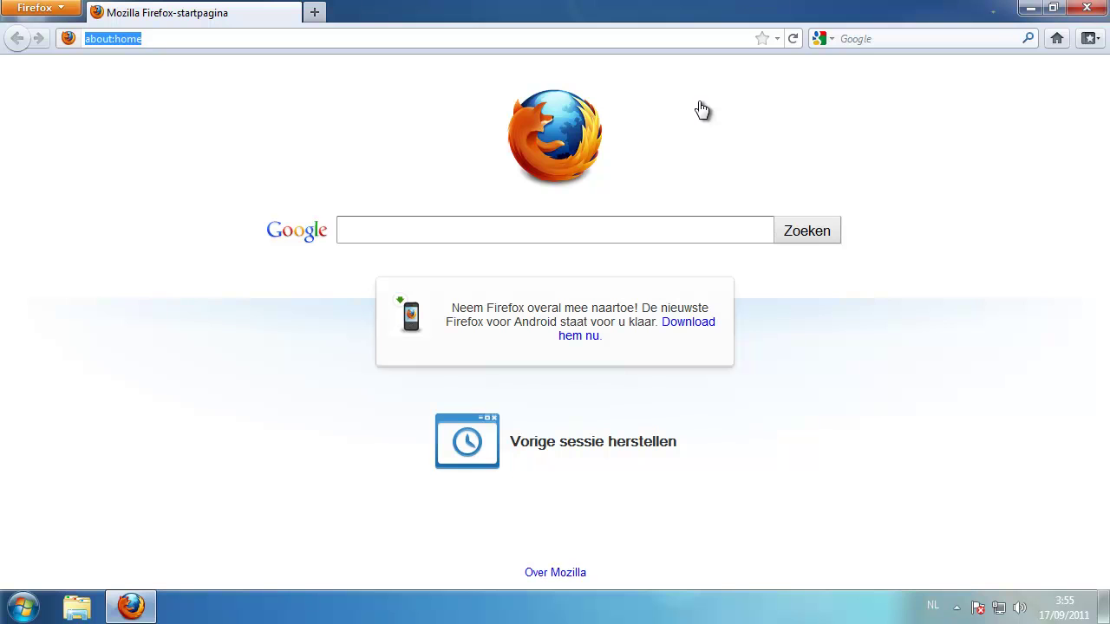
Load scar-divi.com and go to the SCAR Divi 3.26.00 download
{"action": "type", "text": "scar-d"}
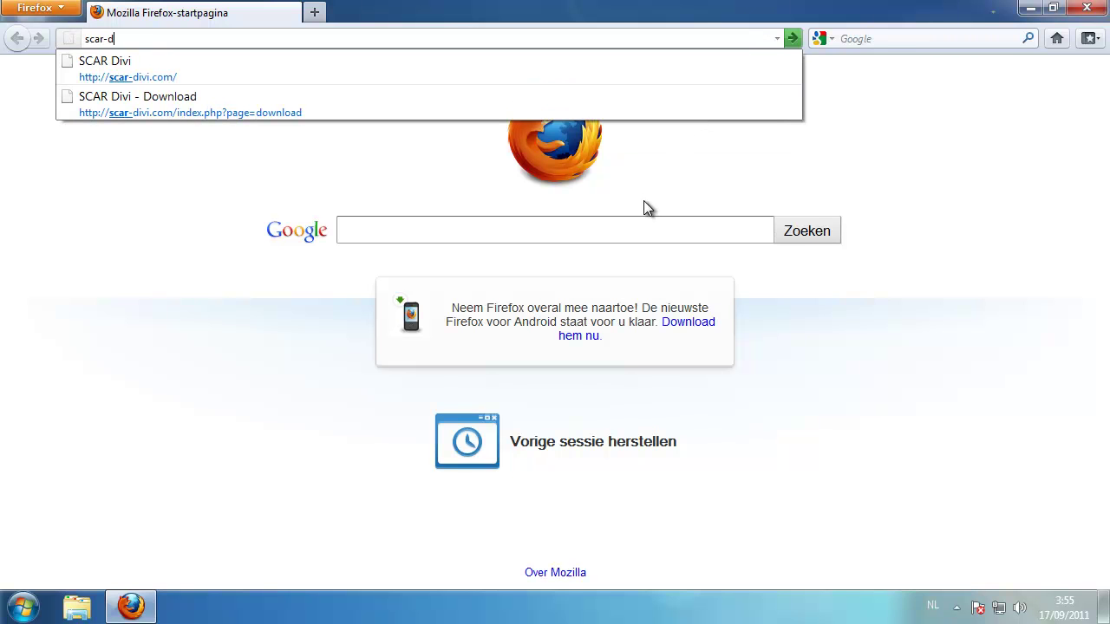
{"action": "type", "text": "ivi.com"}
{"action": "key", "text": "Return"}
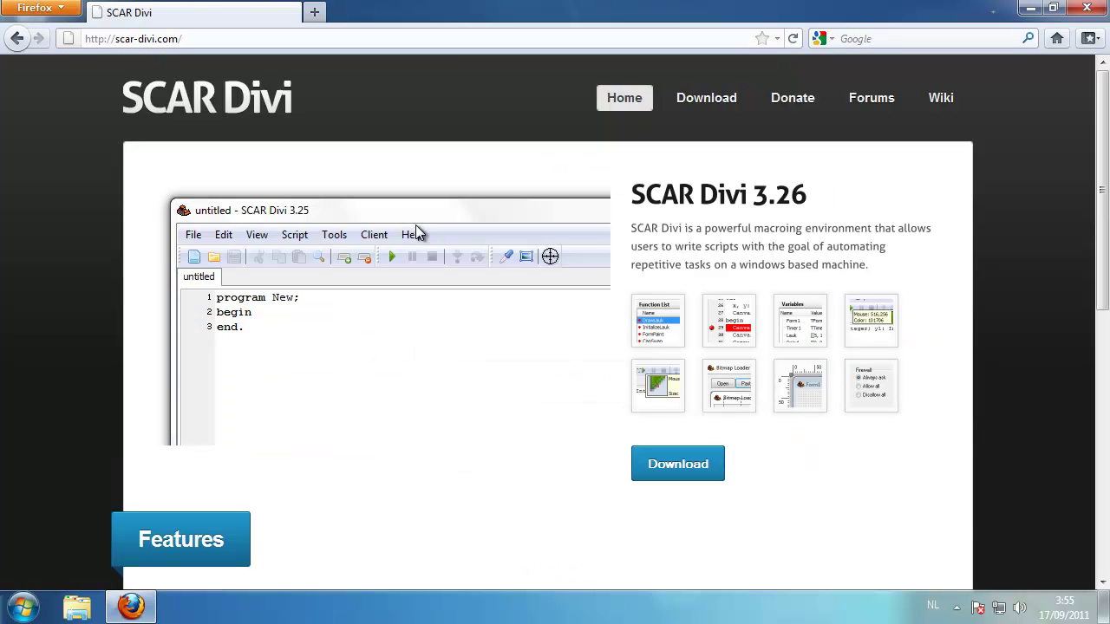
{"action": "mouse_move", "coordinate": [706, 97]}
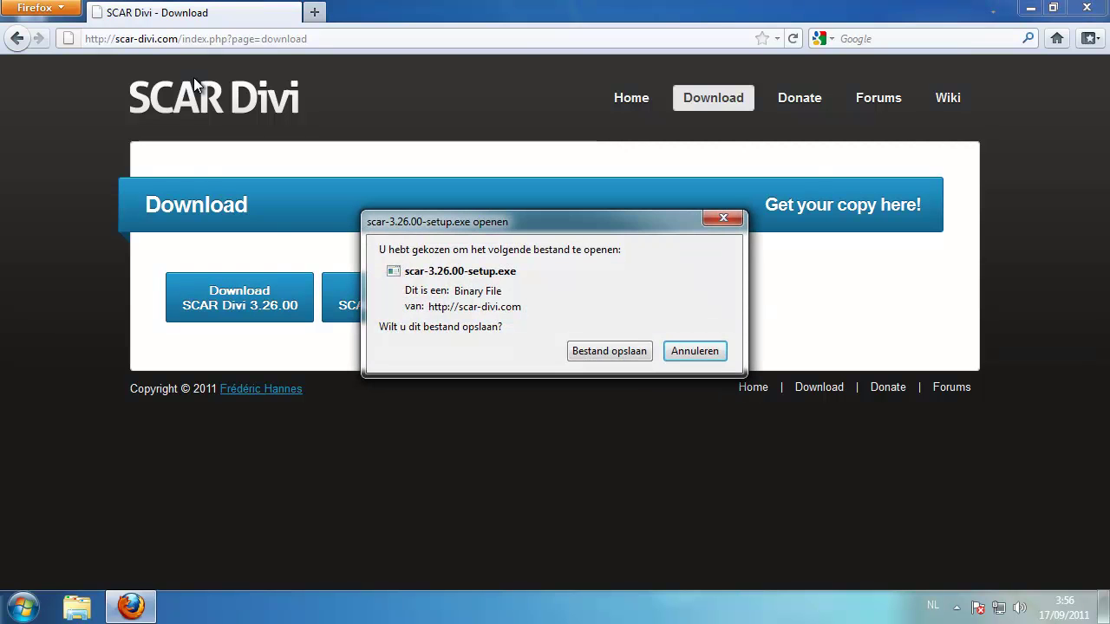
Save scar-3.26.00-setup.exe and run it, approving the security warning and UAC prompt
{"action": "key", "text": "Return"}
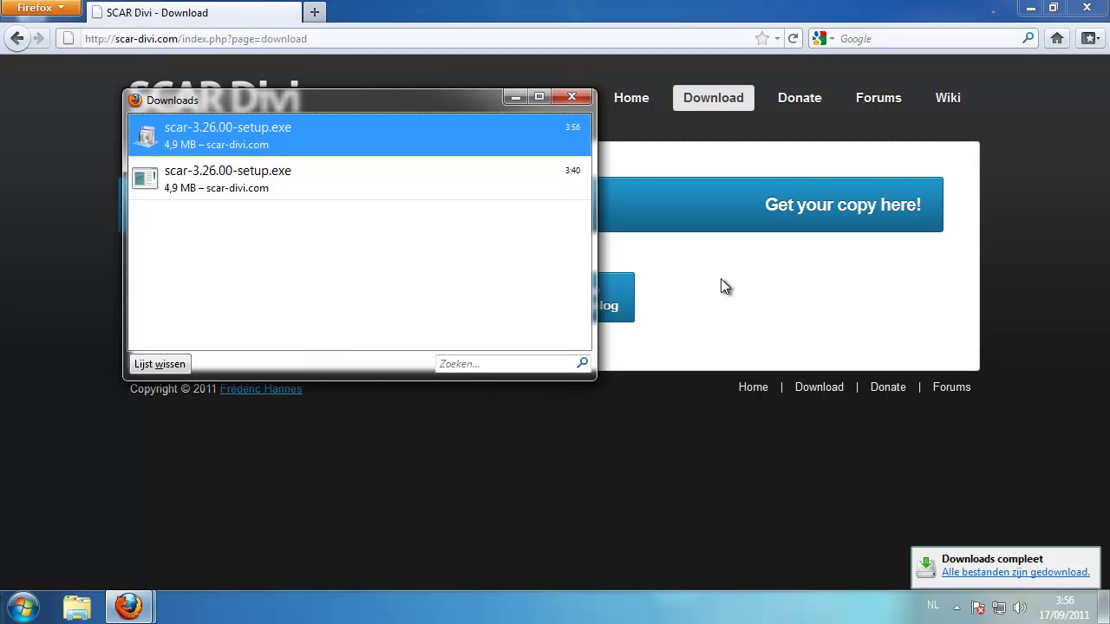
{"action": "key", "text": "Return"}
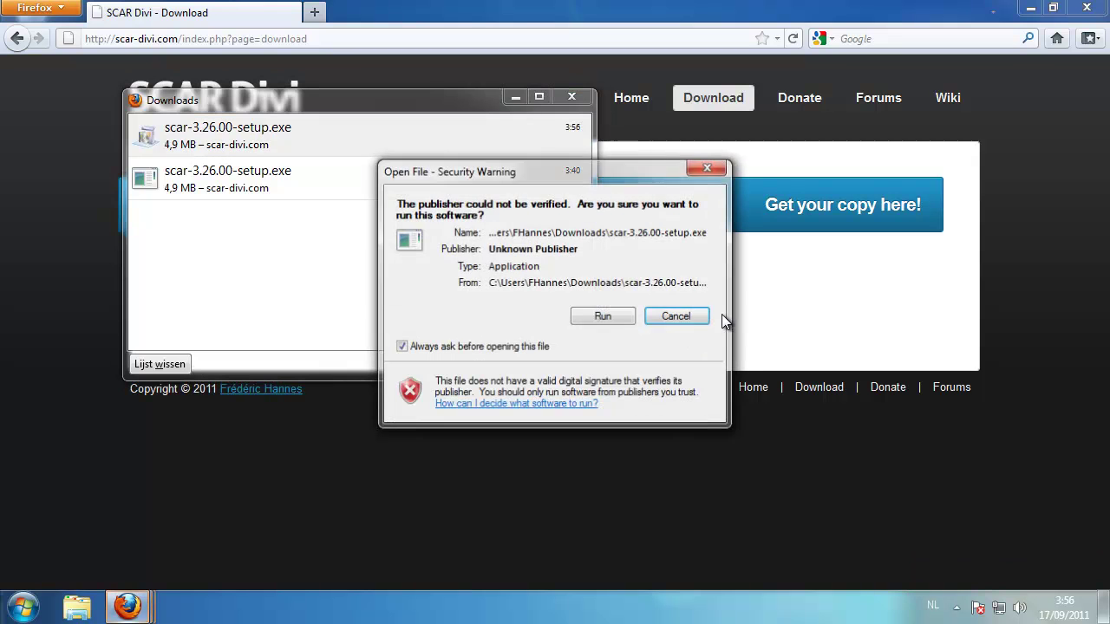
{"action": "key", "text": "Return"}
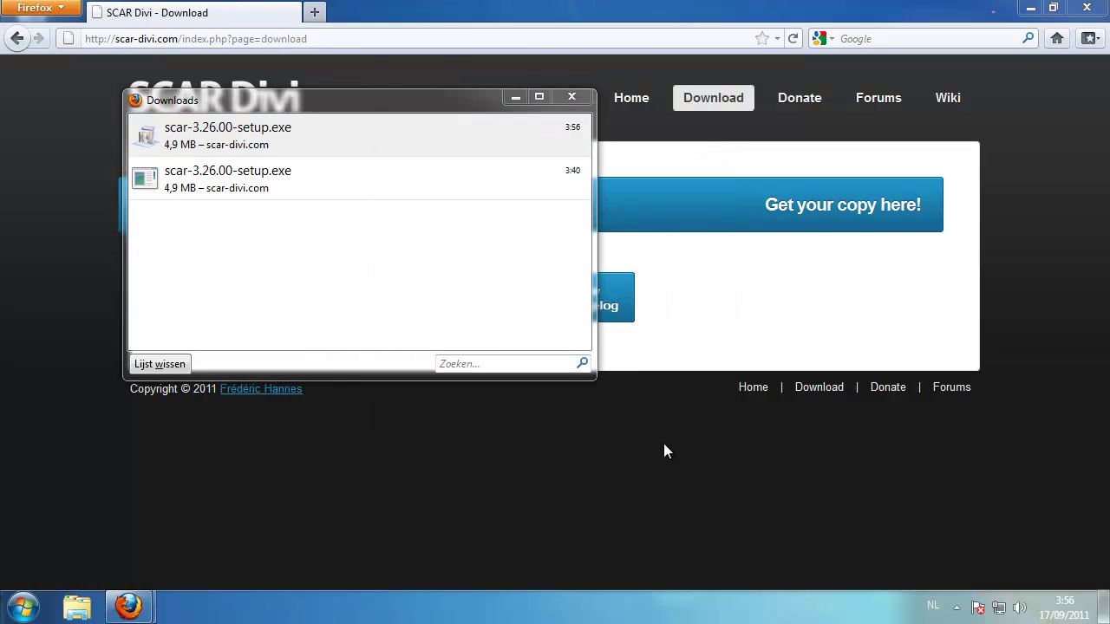
{"action": "key", "text": "Return"}
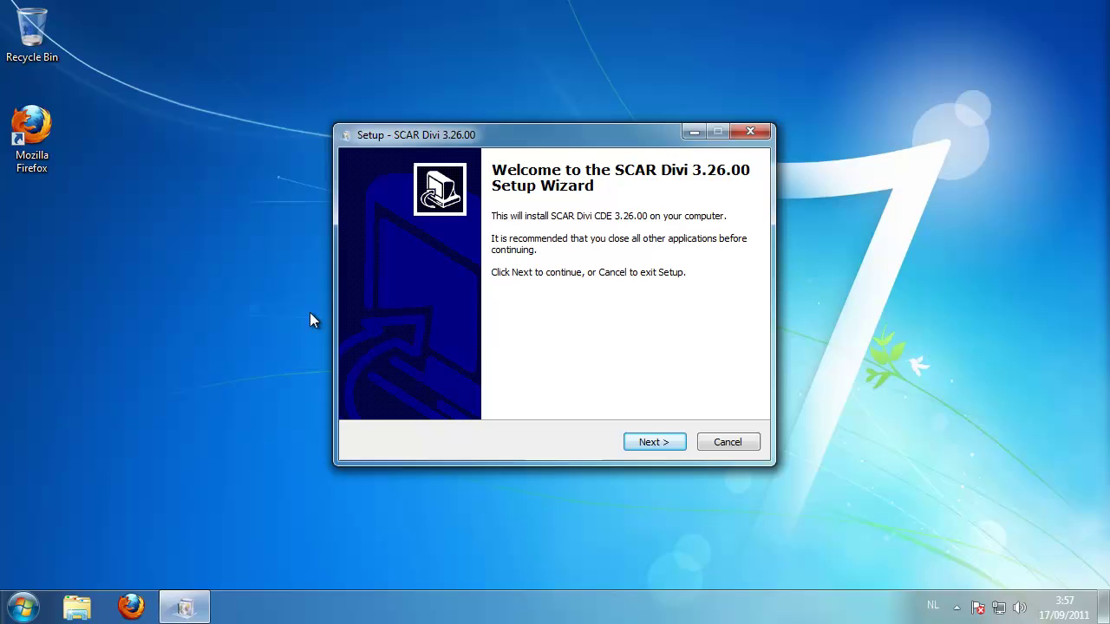
Install SCAR Divi 3.26.00 with the license accepted and default location and shortcuts, without launching it afterwards
{"action": "key", "text": "Return"}
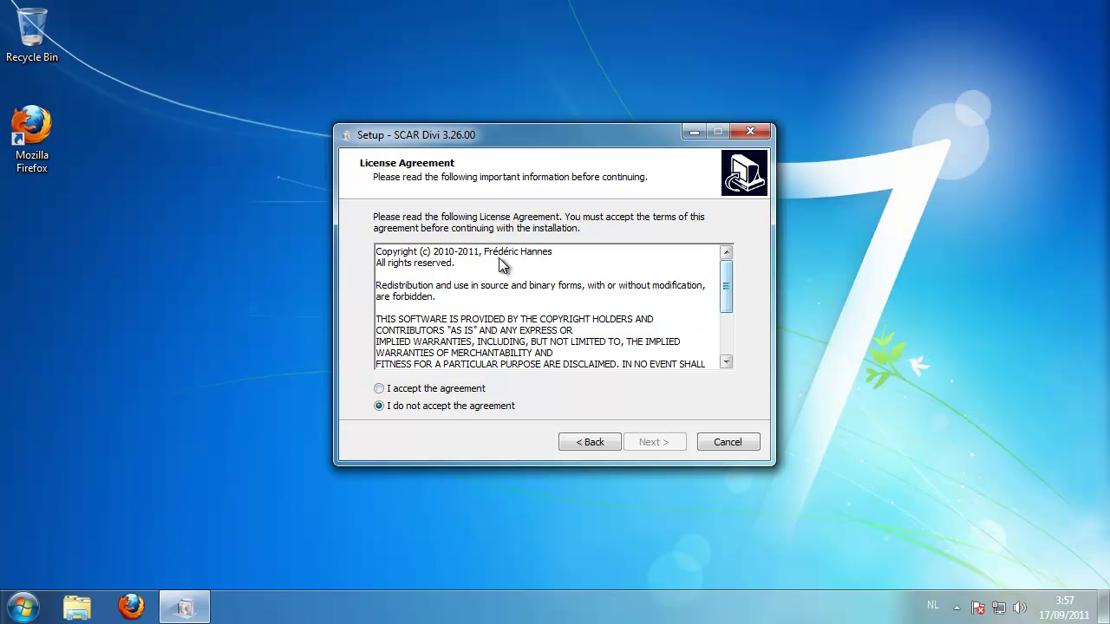
{"action": "scroll", "coordinate": [511, 261], "scroll_direction": "down", "scroll_amount": 3}
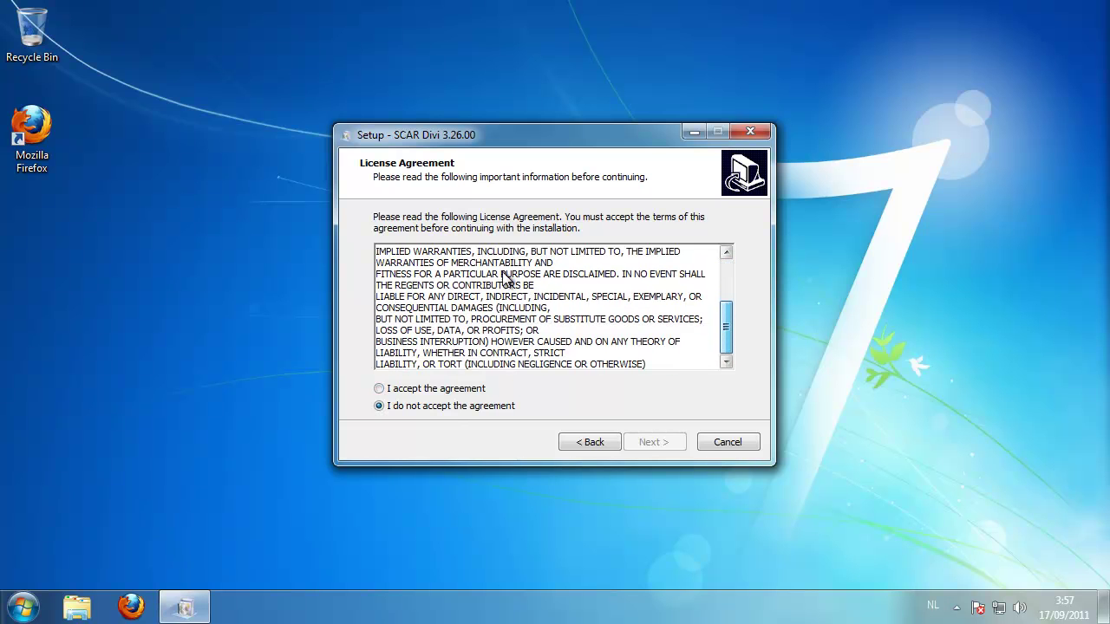
{"action": "scroll", "coordinate": [497, 271], "scroll_direction": "up", "scroll_amount": 3}
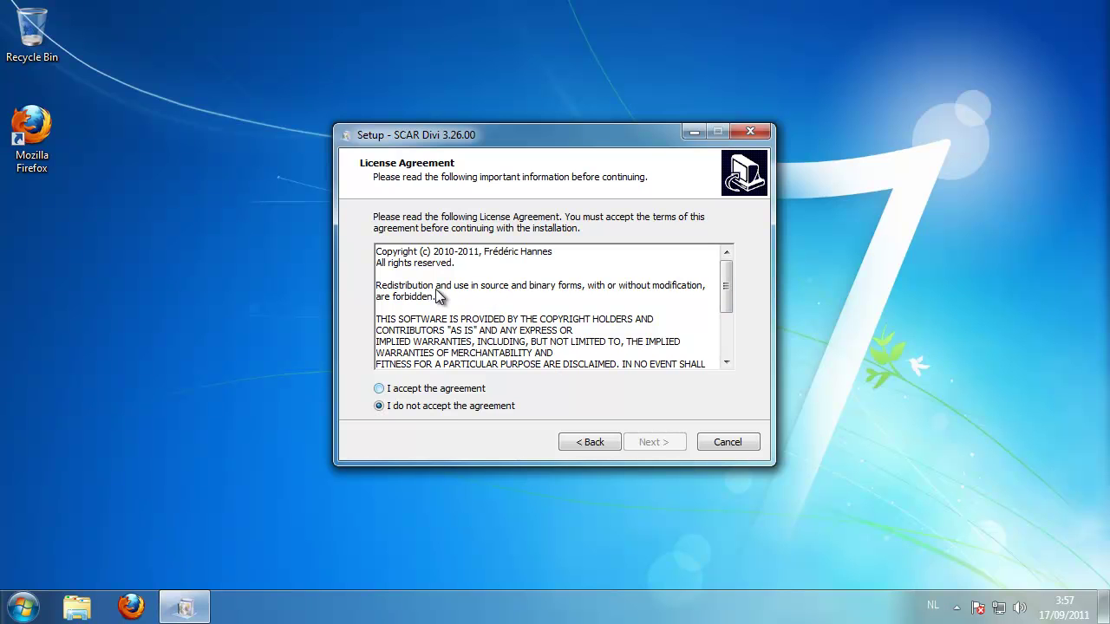
{"action": "key", "text": "alt+a"}
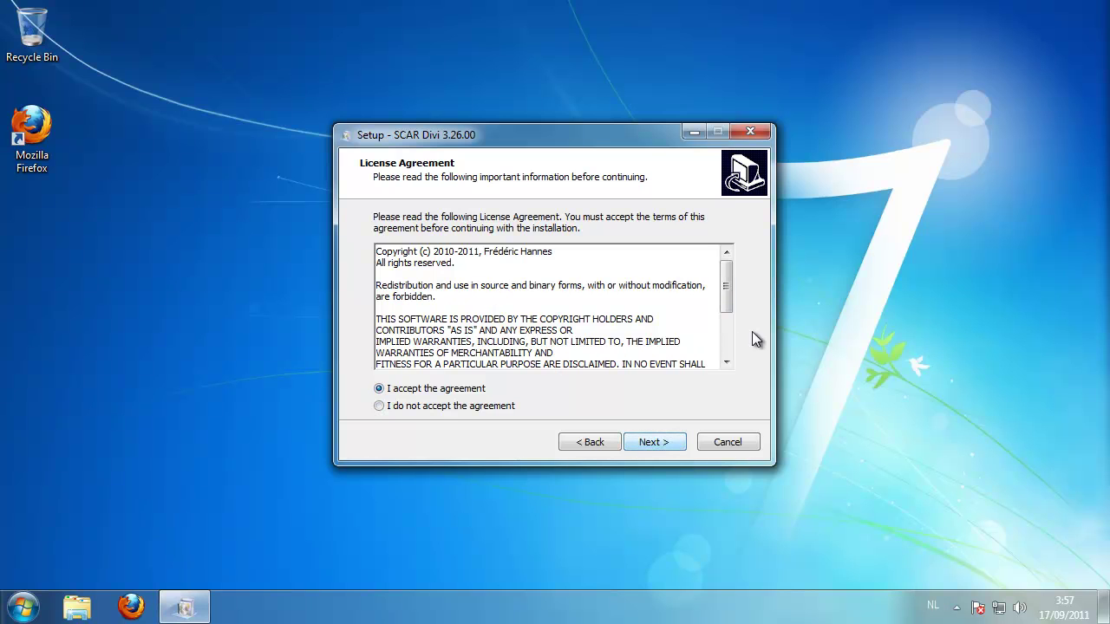
{"action": "key", "text": "alt+n"}
{"action": "key", "text": "alt+n"}
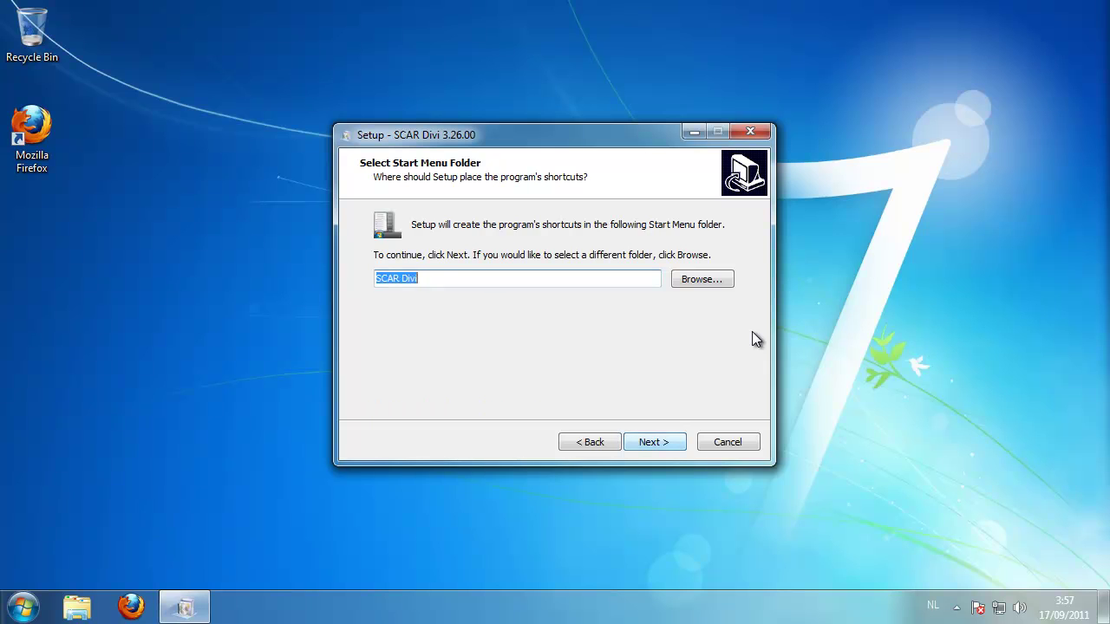
{"action": "key", "text": "alt+n"}
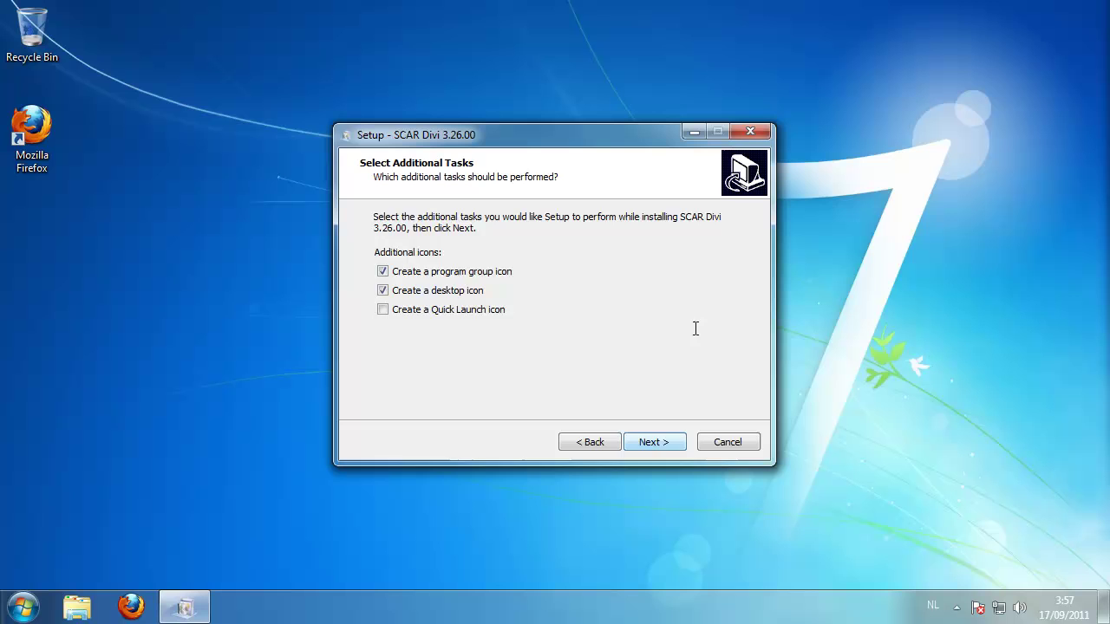
{"action": "key", "text": "alt+n"}
{"action": "key", "text": "alt+i"}
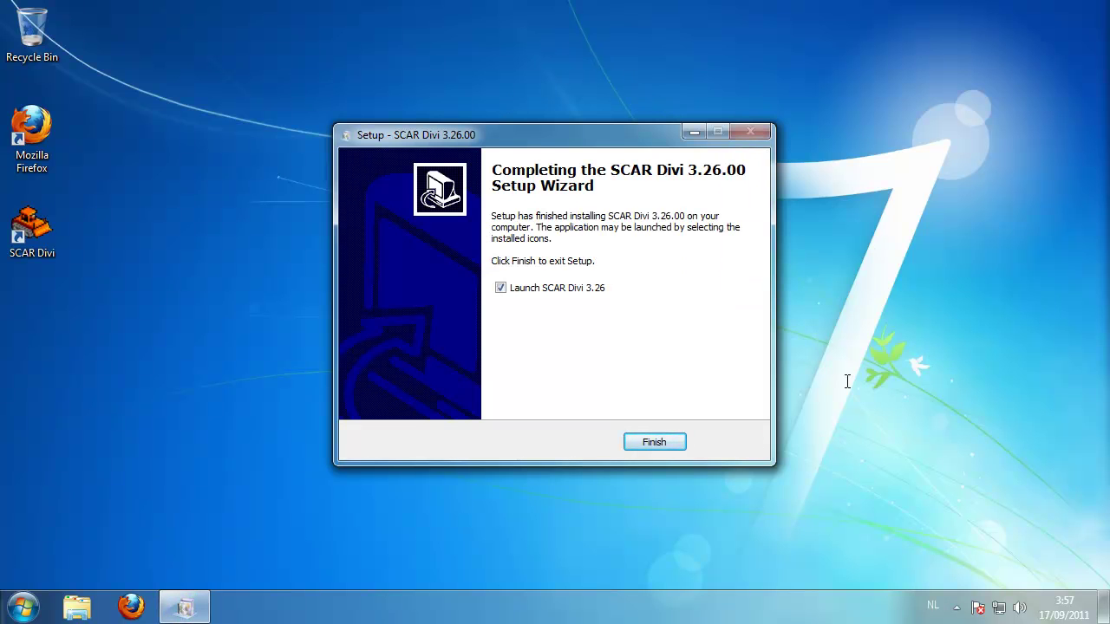
{"action": "key", "text": "space"}
{"action": "key", "text": "Return"}
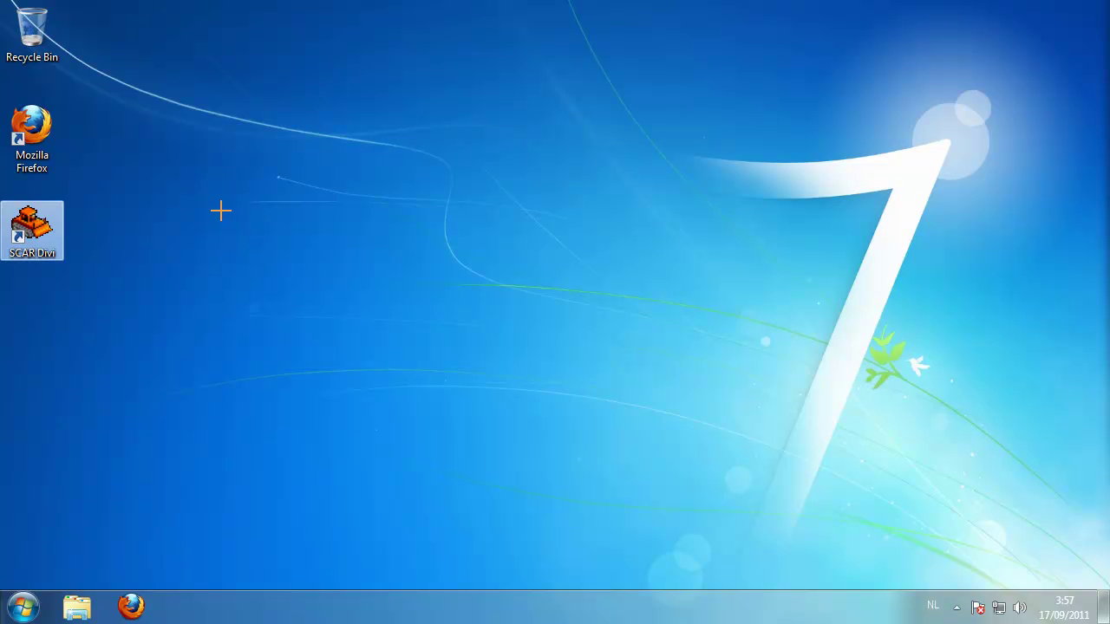
Start SCAR Divi from its desktop shortcut
{"action": "key", "text": "Return"}
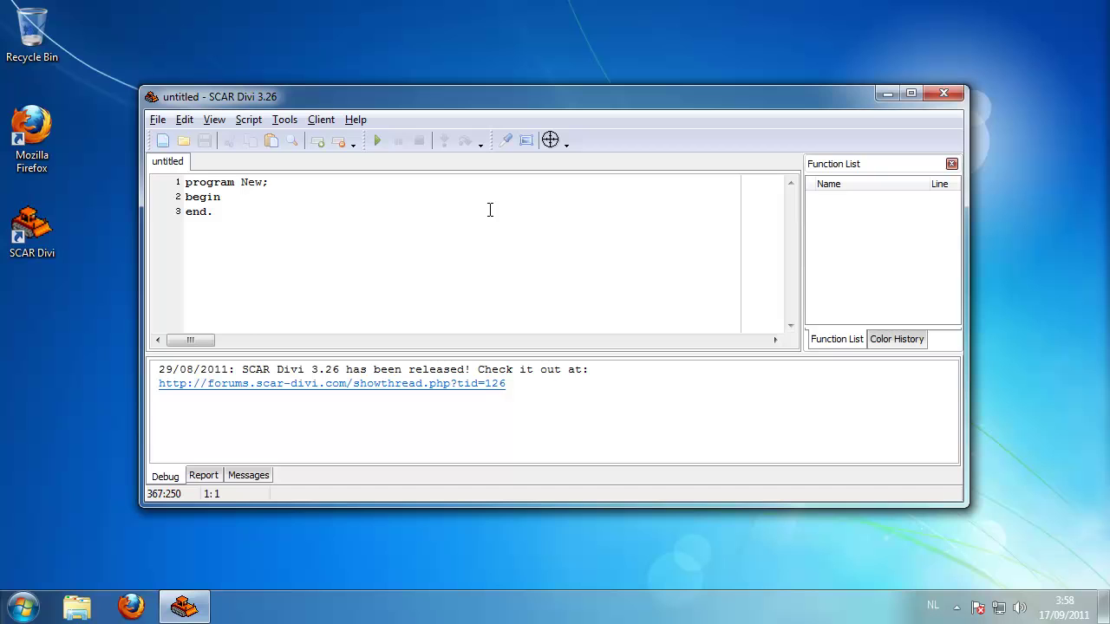
Open File > Includes Manager and remove the SRL Open Dev include, confirming the prompt
{"action": "key", "text": "alt+f"}
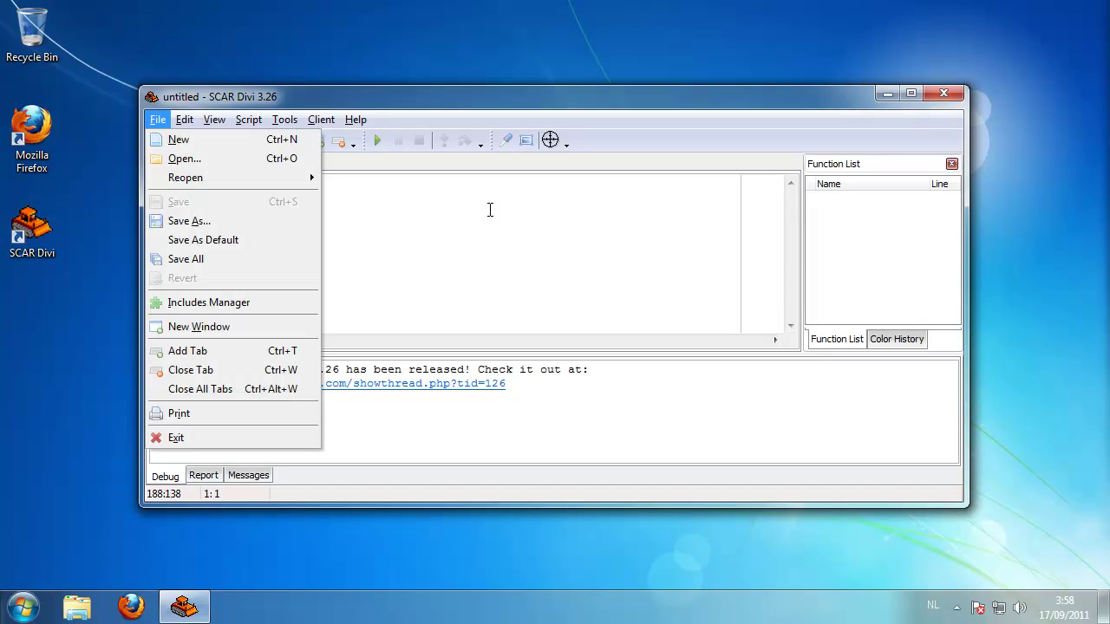
{"action": "key", "text": "Down"}
{"action": "key", "text": "Down"}
{"action": "key", "text": "Down"}
{"action": "key", "text": "Down"}
{"action": "key", "text": "Down"}
{"action": "key", "text": "Down"}
{"action": "key", "text": "Down"}
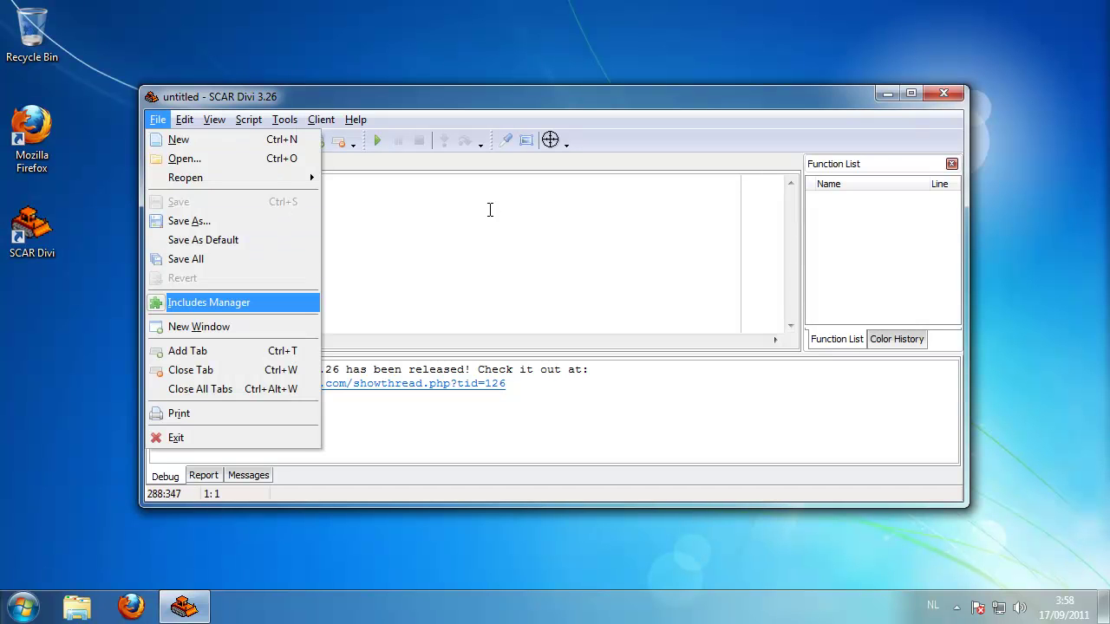
{"action": "key", "text": "Return"}
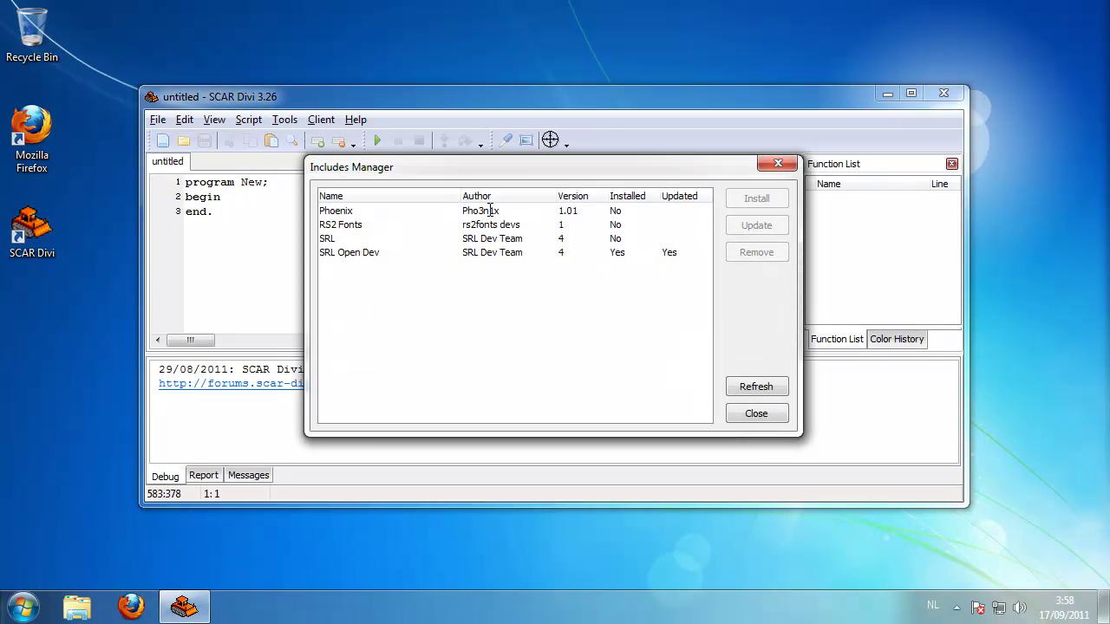
{"action": "key", "text": "End"}
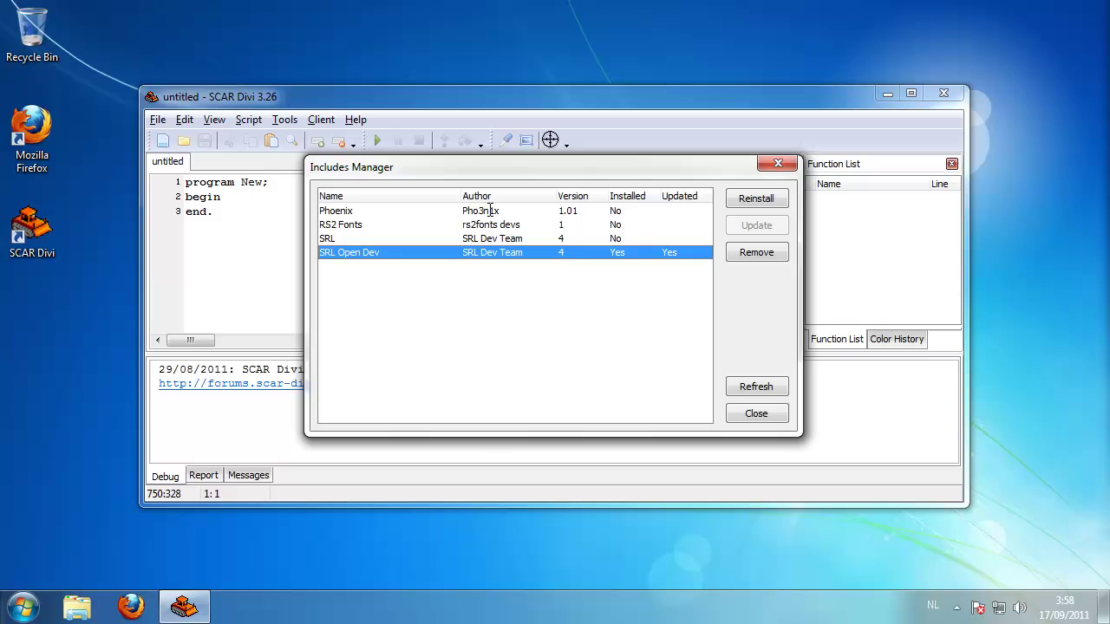
{"action": "key", "text": "alt+r"}
{"action": "key", "text": "Return"}
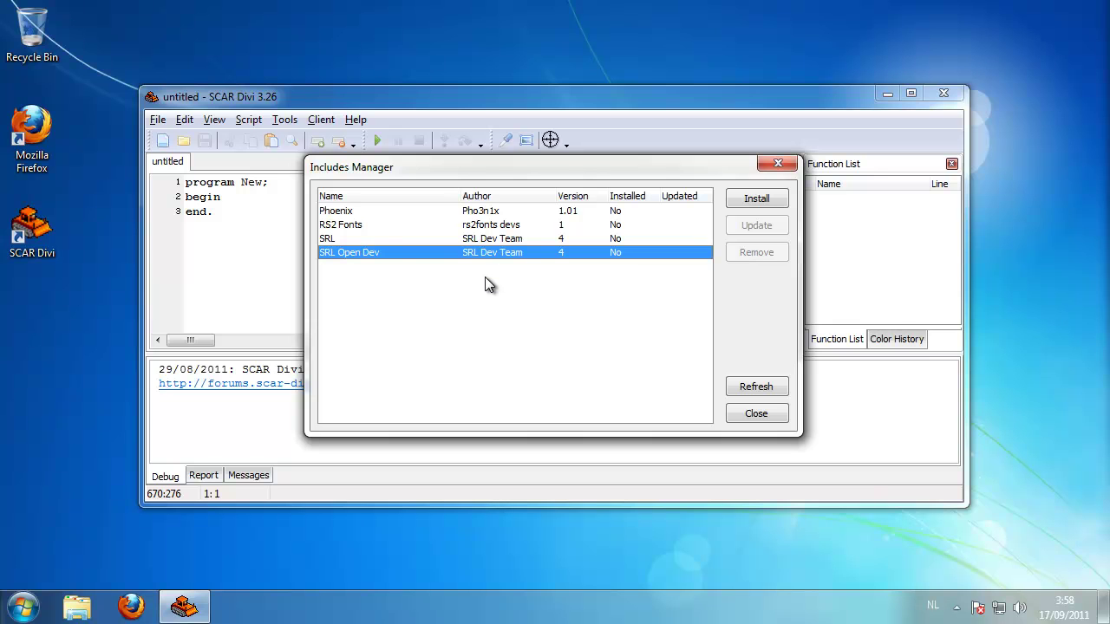
Select SRL Open Dev in the includes list and install it from its row
{"action": "left_click", "coordinate": [392, 255]}
{"action": "key", "text": "Up"}
{"action": "key", "text": "Up"}
{"action": "key", "text": "Down"}
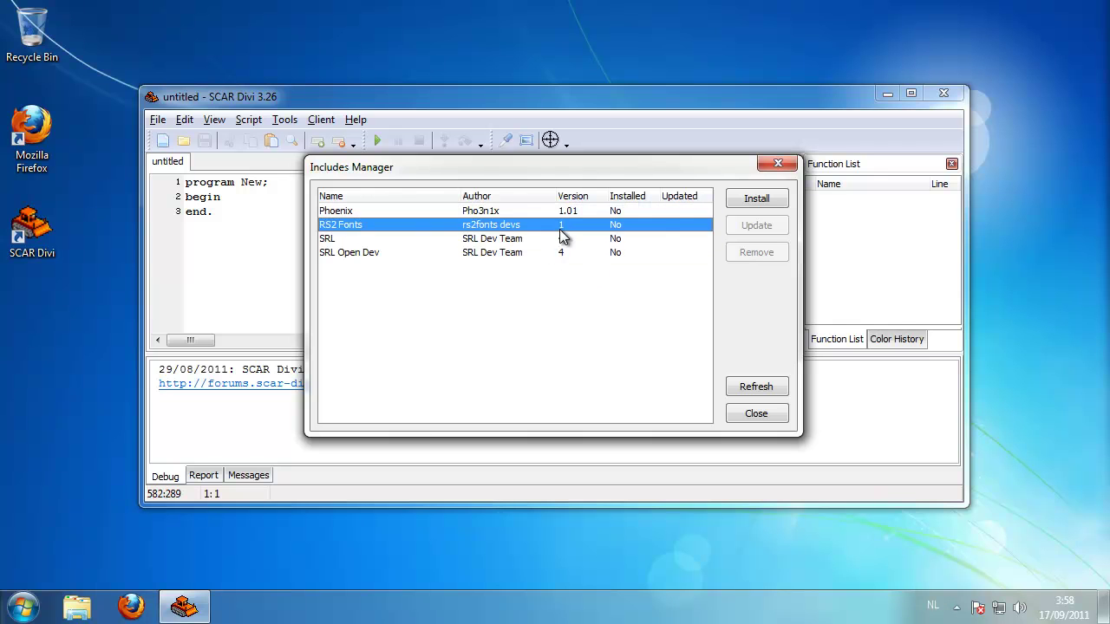
{"action": "key", "text": "Down"}
{"action": "key", "text": "Down"}
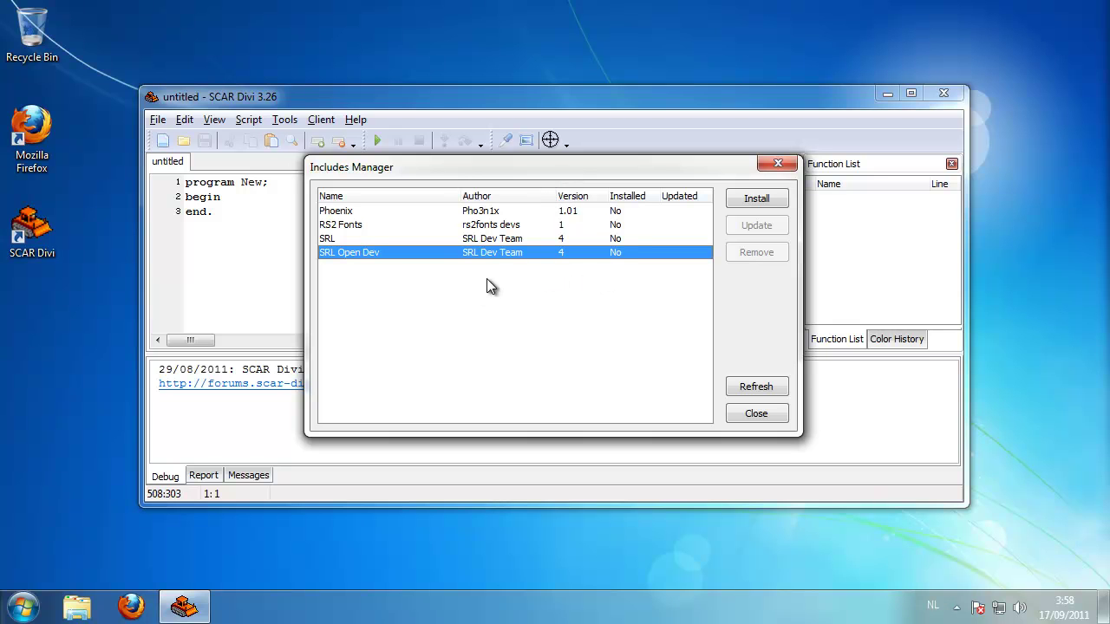
{"action": "double_click", "coordinate": [498, 259]}
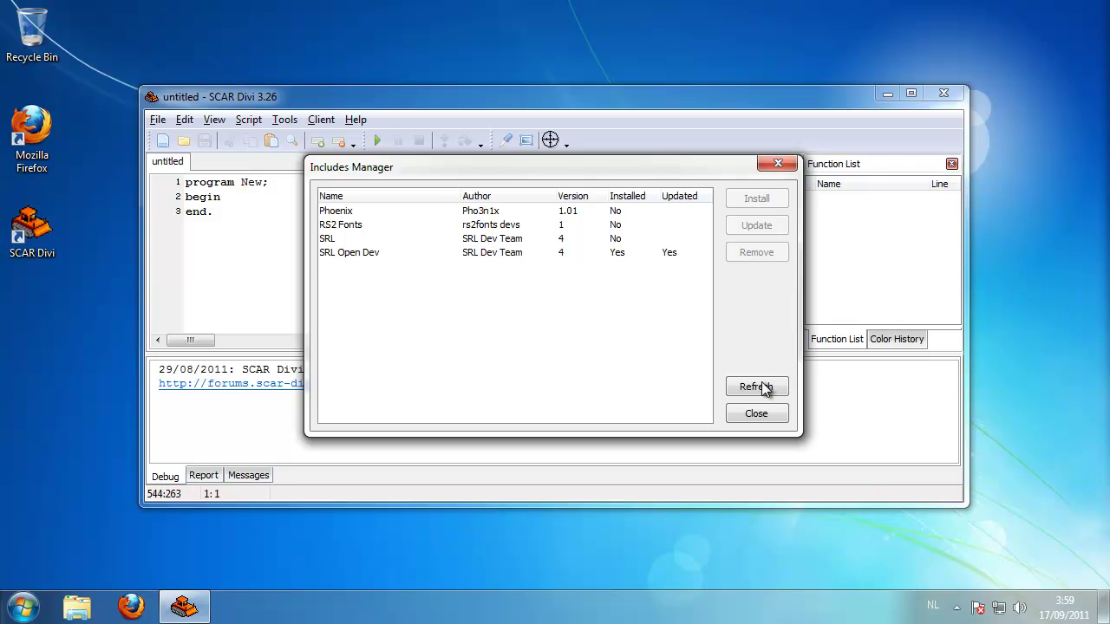
Refresh the includes list, reinstall SRL Open Dev, then close the Includes Manager and SCAR Divi
{"action": "left_click", "coordinate": [757, 413]}
{"action": "left_click", "coordinate": [658, 251]}
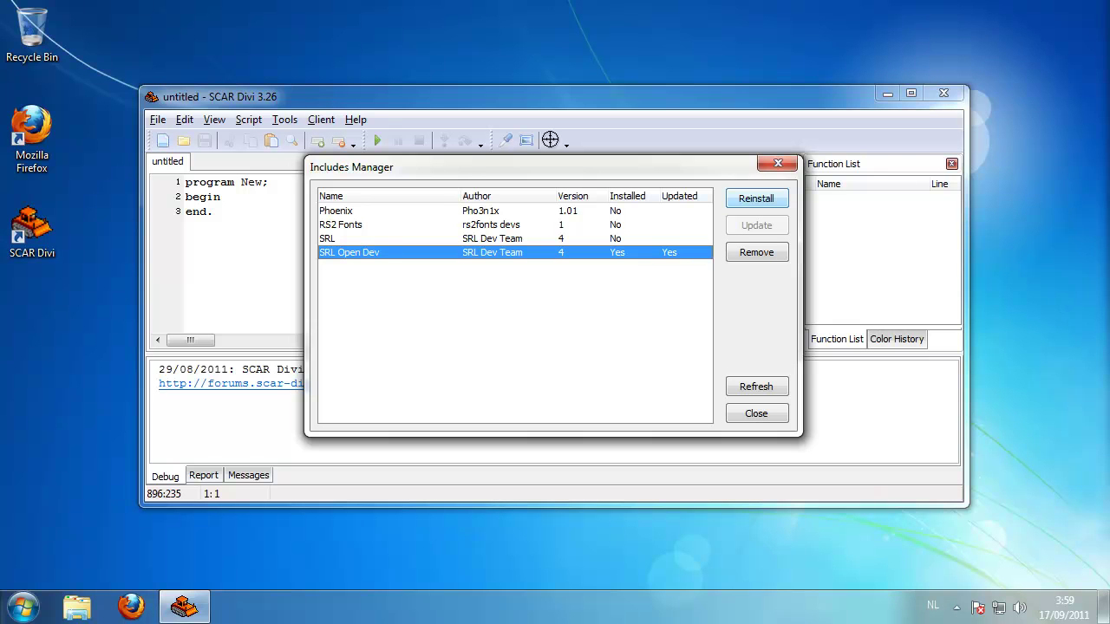
{"action": "left_click", "coordinate": [755, 198]}
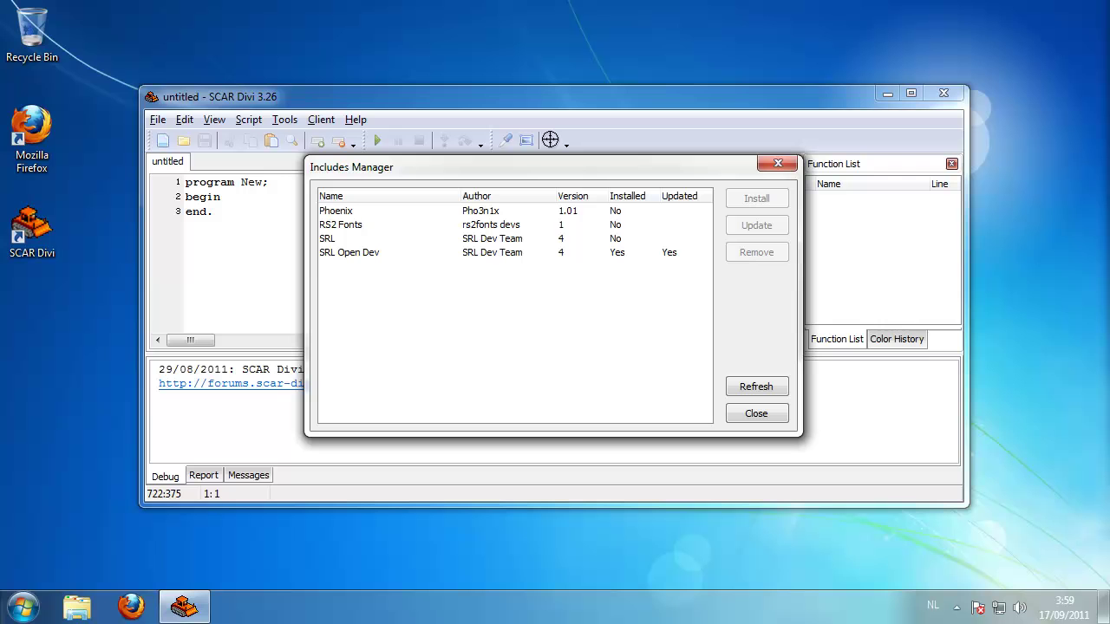
{"action": "left_click", "coordinate": [756, 413]}
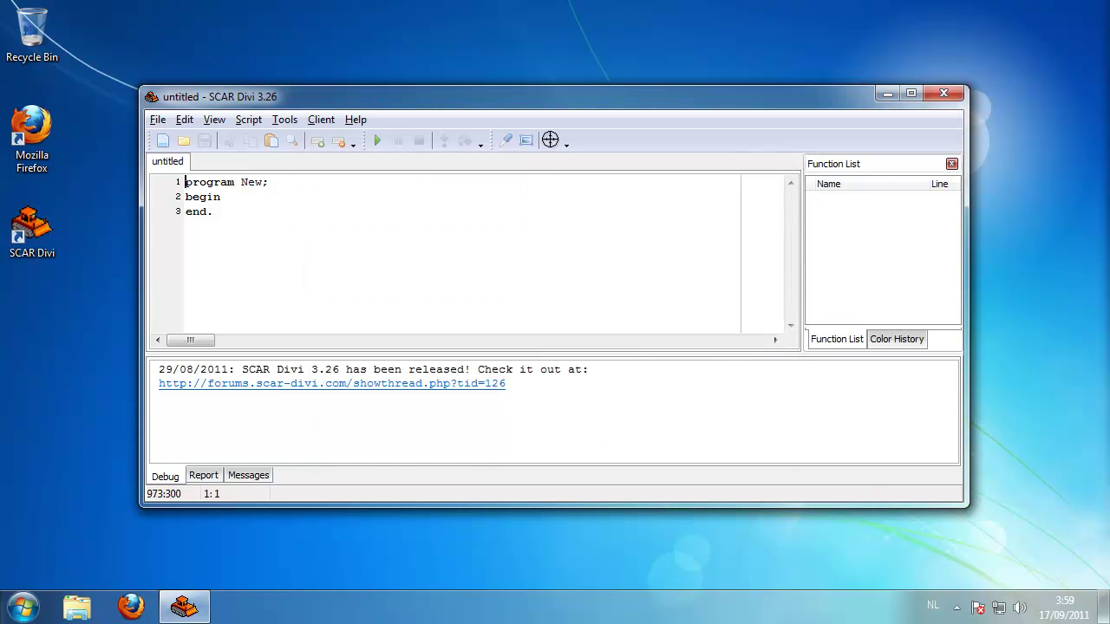
{"action": "left_click", "coordinate": [943, 94]}
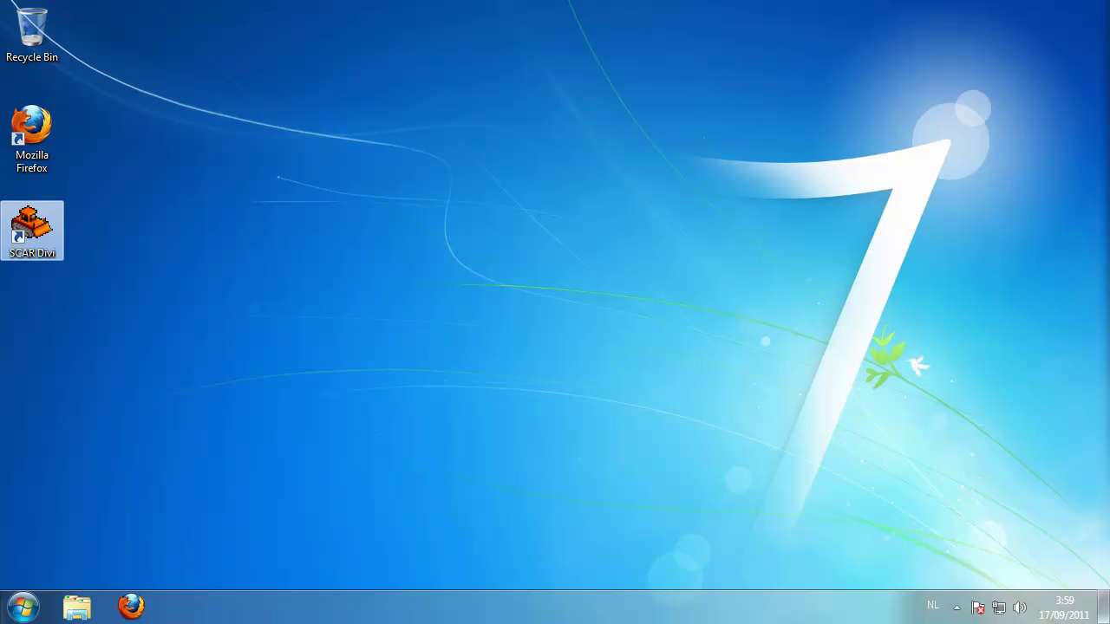